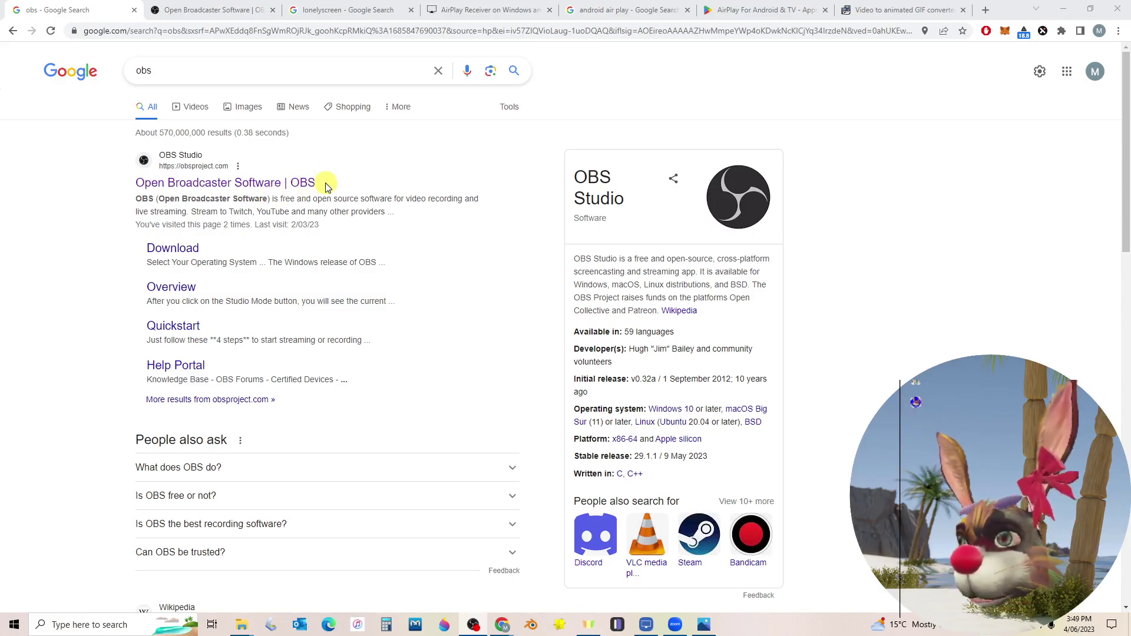
- Review the OBS Studio and LonelyScreen sites, their search results, and the AirPlay For Android & TV page on Google Play
left_click(200, 10)
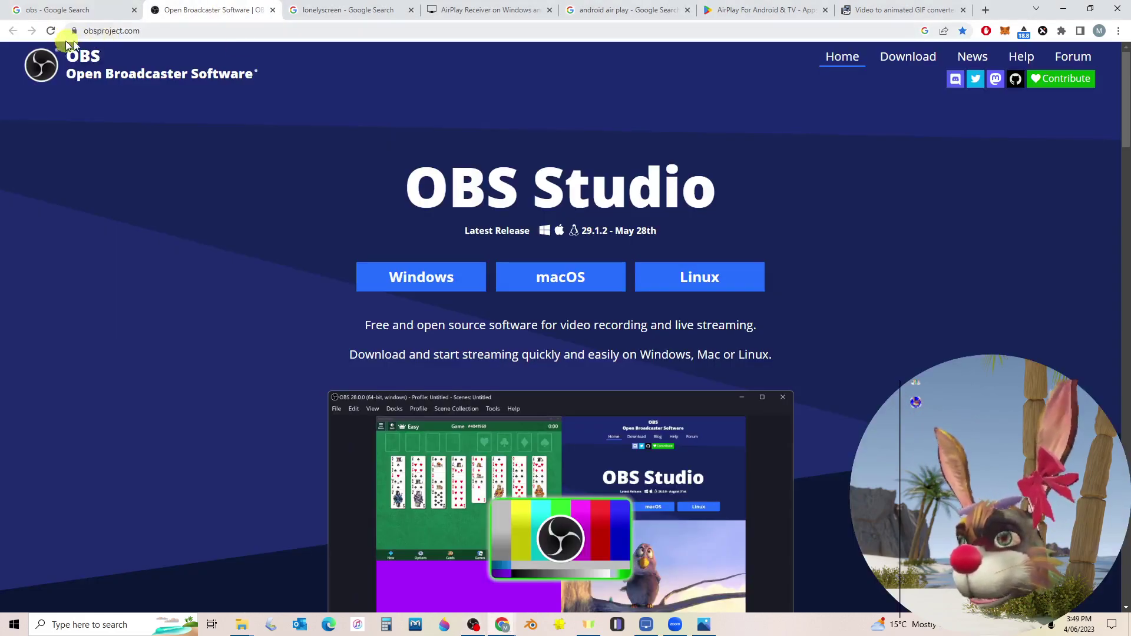
key("ctrl+Tab")
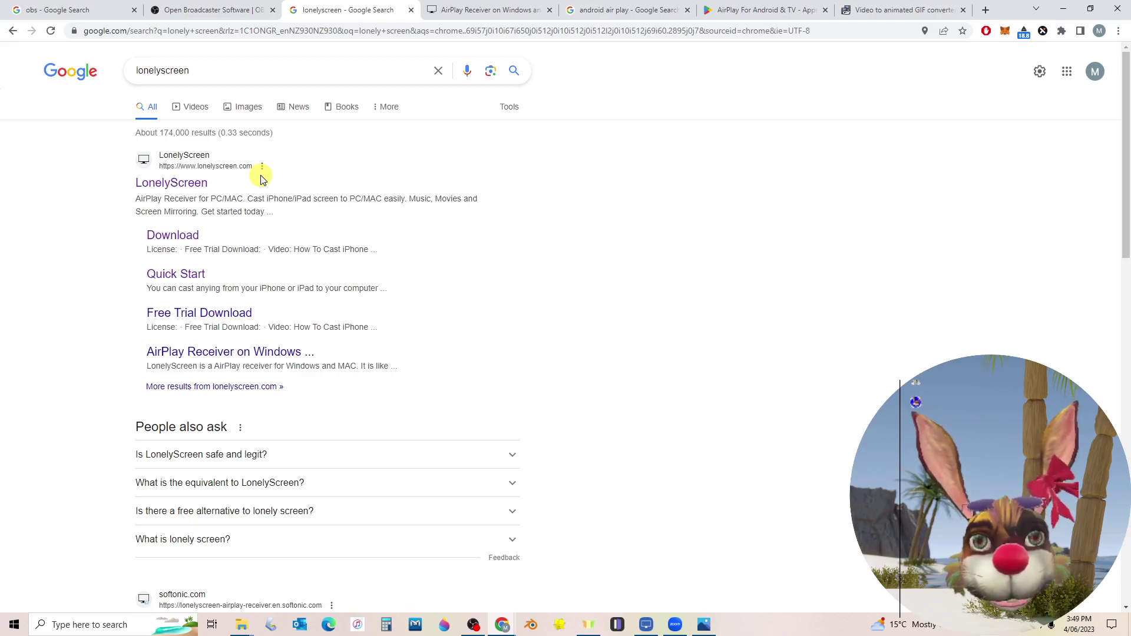
key("ctrl+Tab")
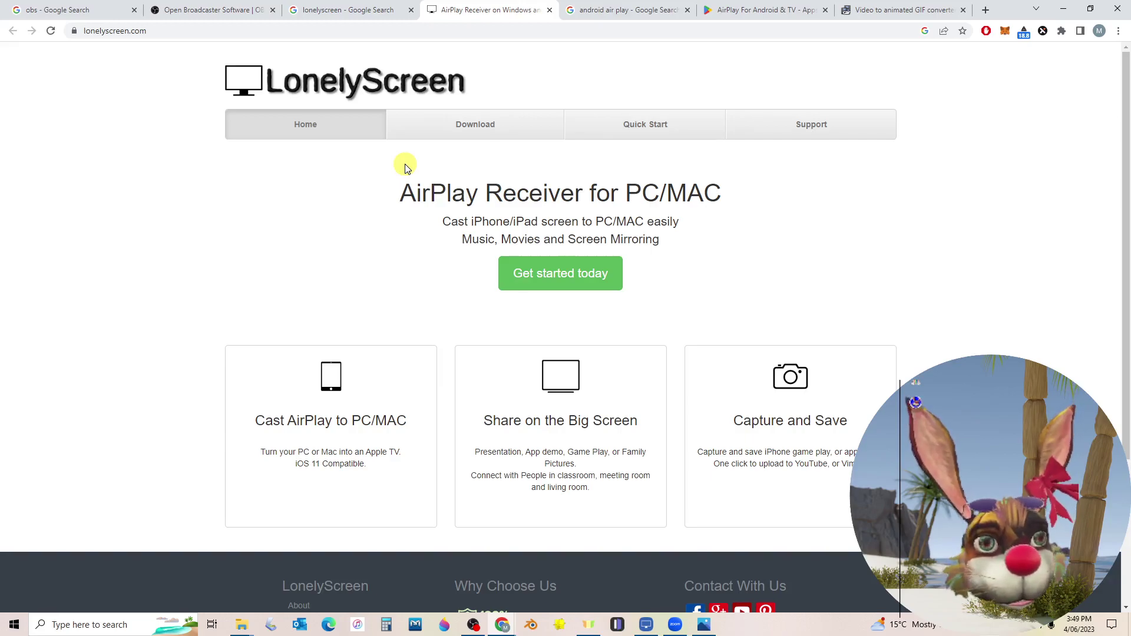
left_click(628, 10)
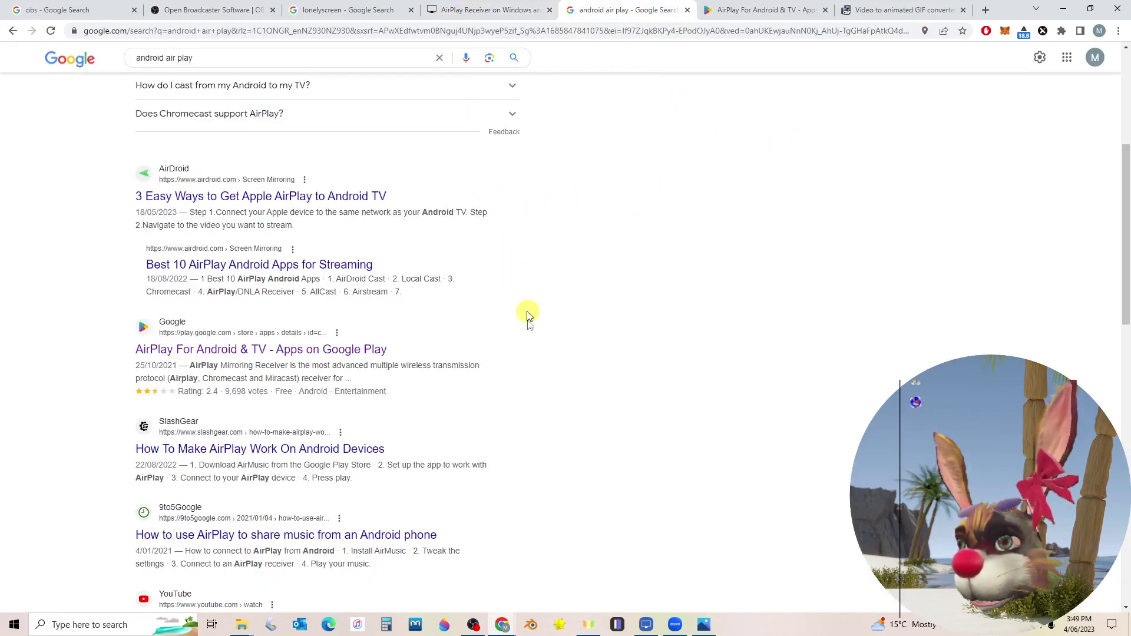
left_click(746, 15)
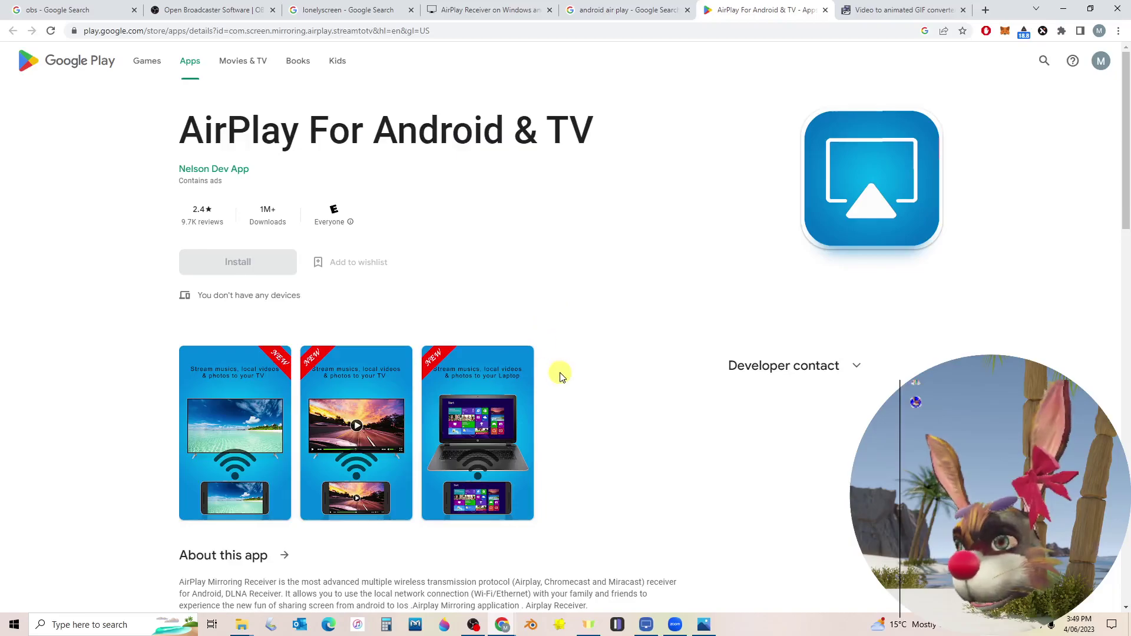
scroll(424, 311, "down", 3)
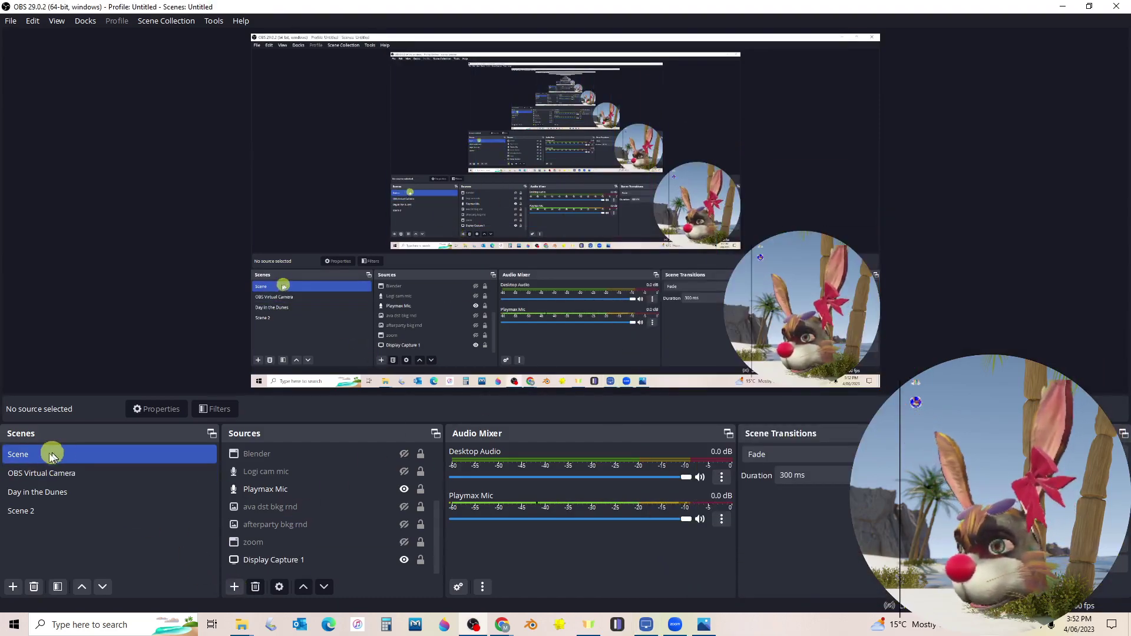
- In OBS, add a new Window Capture source named "loney screen" to the scene named Scene
left_click(234, 588)
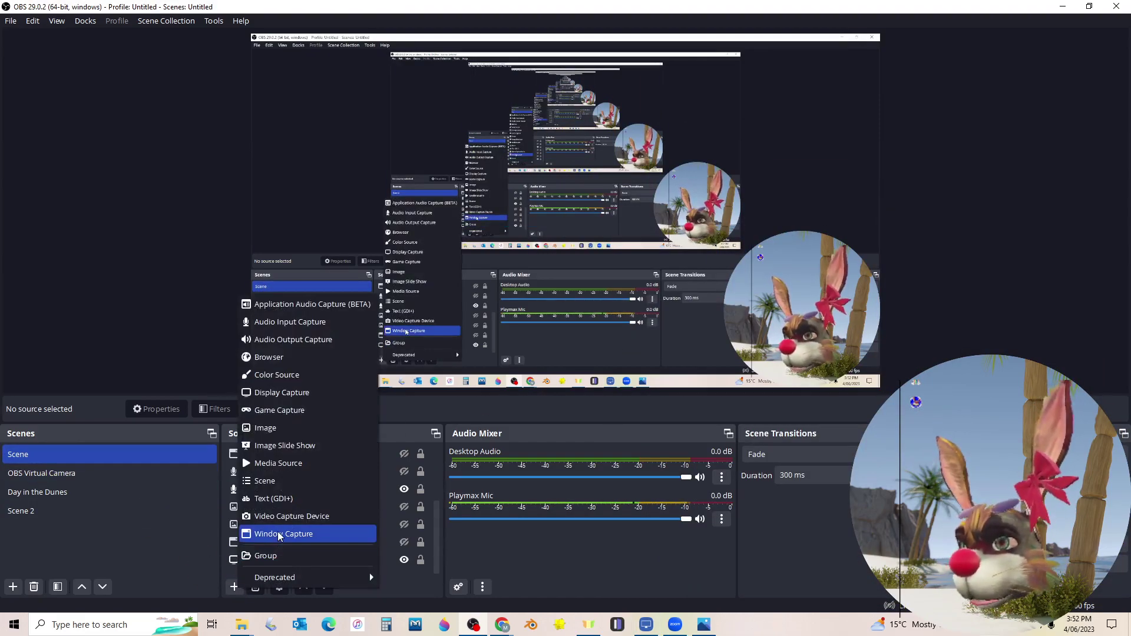
left_click(280, 536)
type("loney")
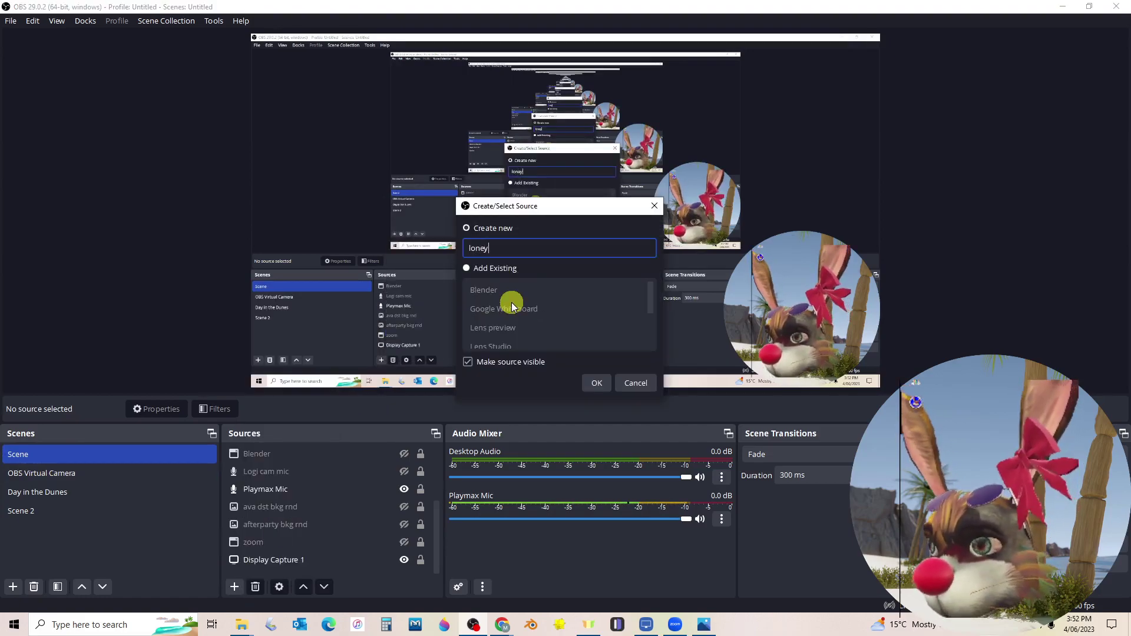
type(" sc")
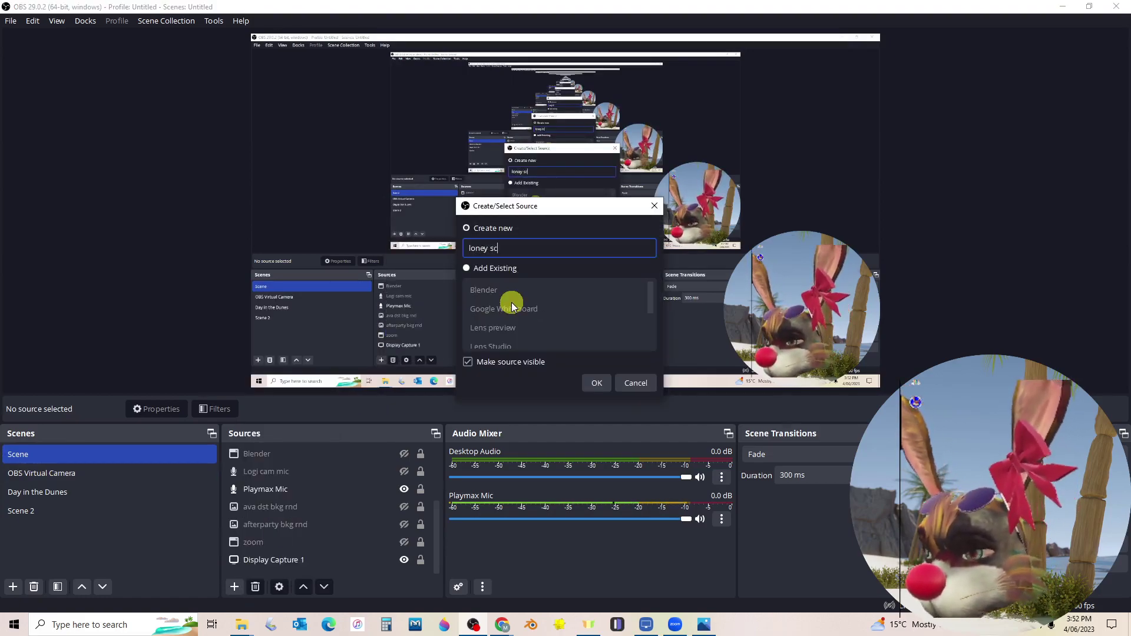
type("reen")
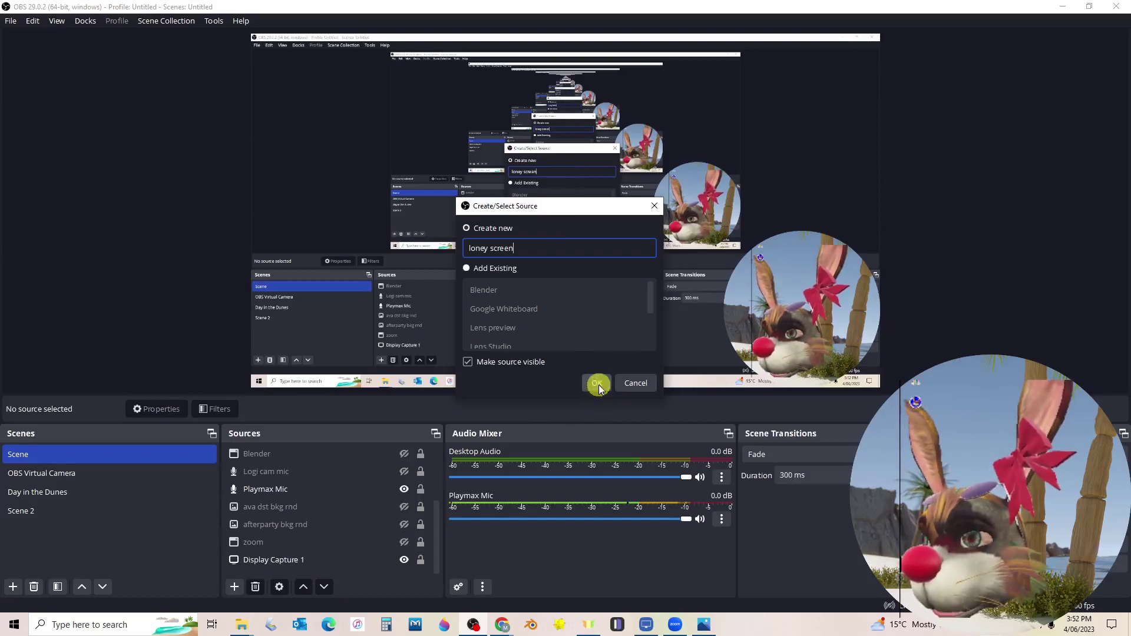
left_click(597, 383)
- Set the source to capture the LonelyScreen AirPlay Receiver window, and enlarge and crop it around the green-screen avatar on the canvas
left_click(495, 312)
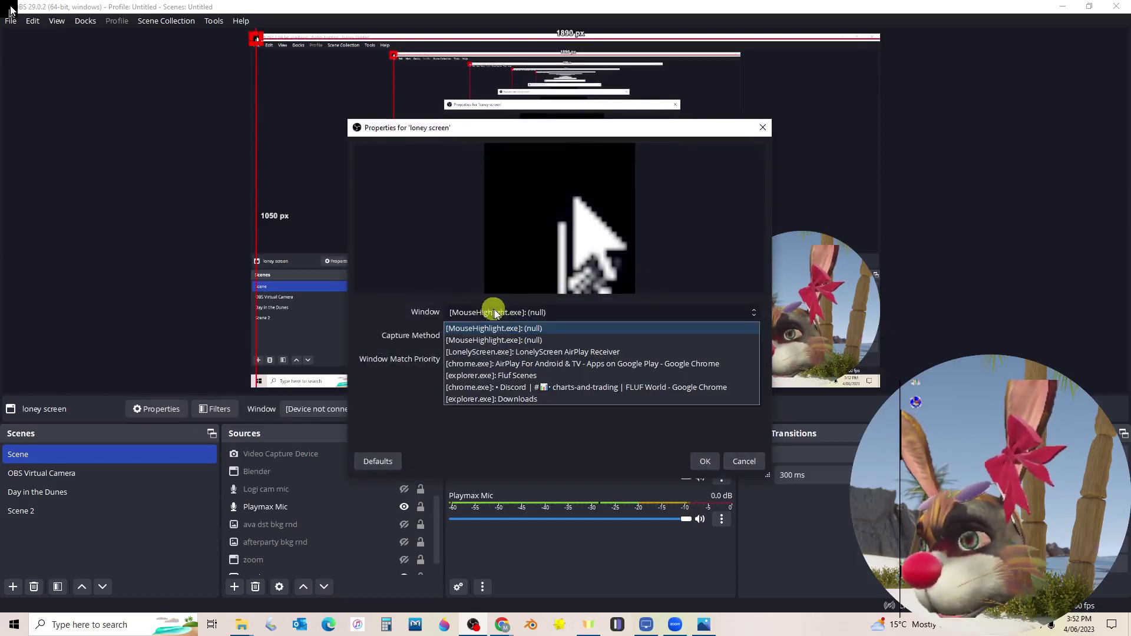
left_click(512, 351)
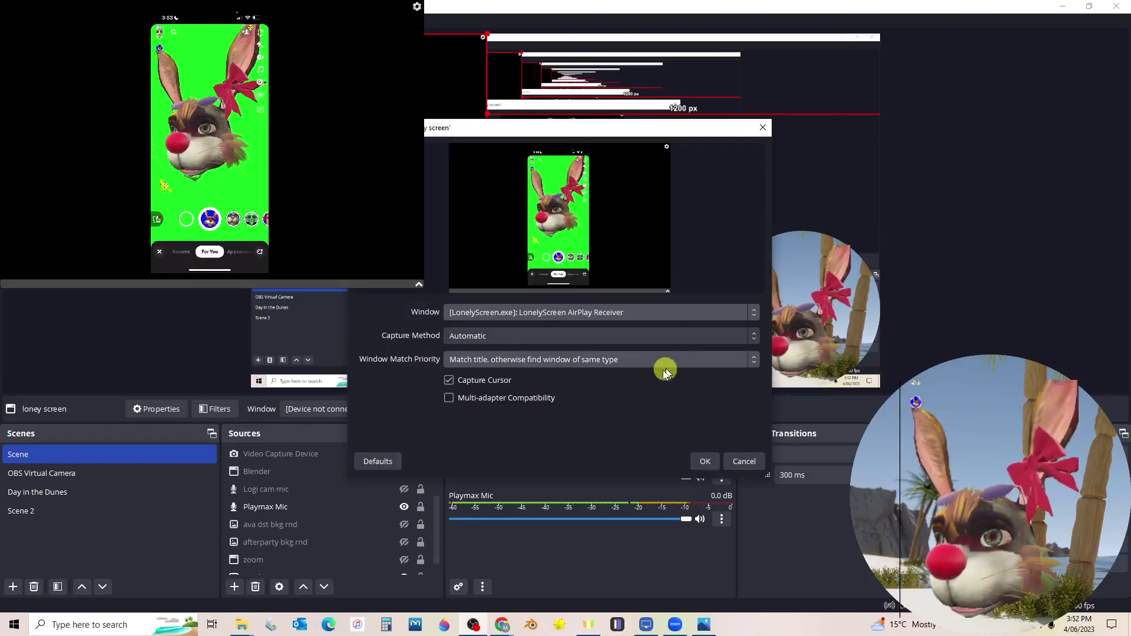
left_click(705, 462)
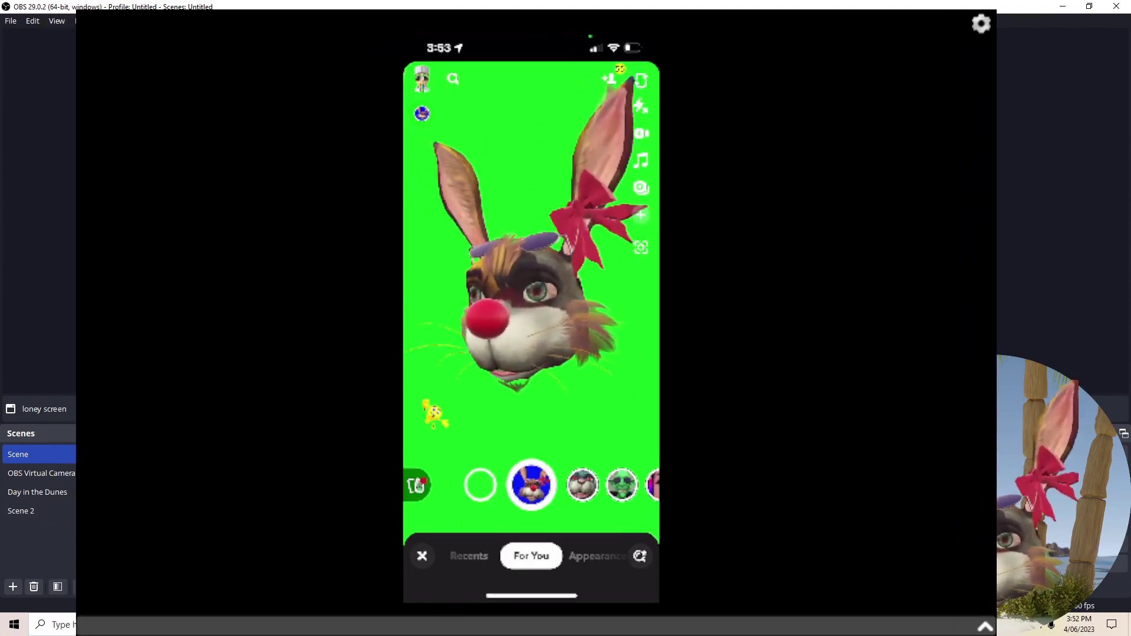
left_click(283, 473)
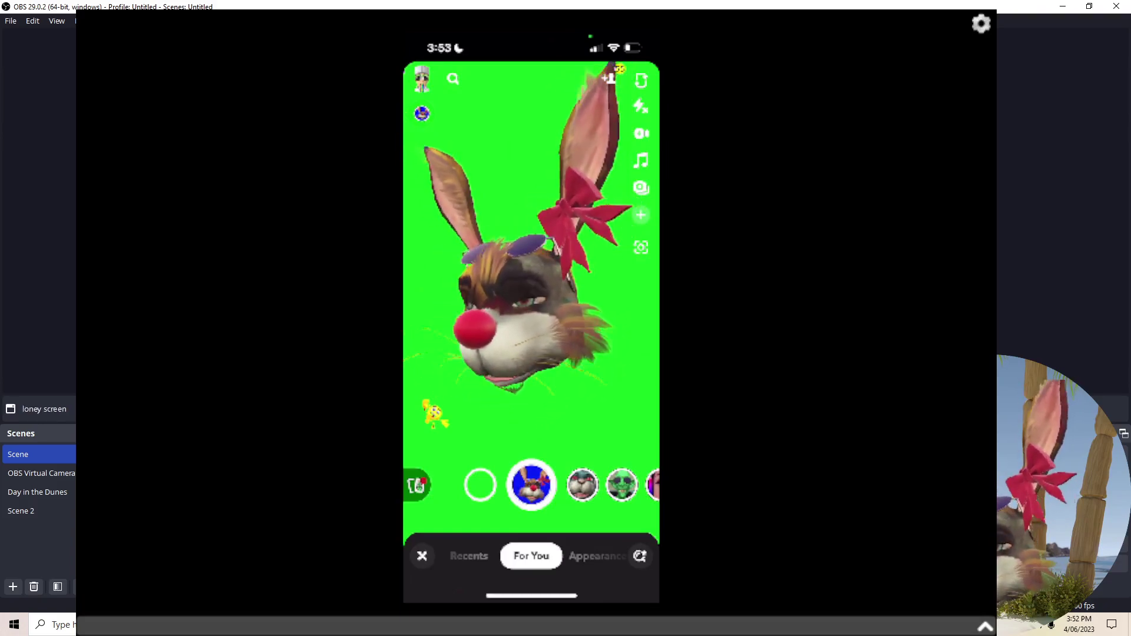
left_click_drag(549, 388, 549, 293)
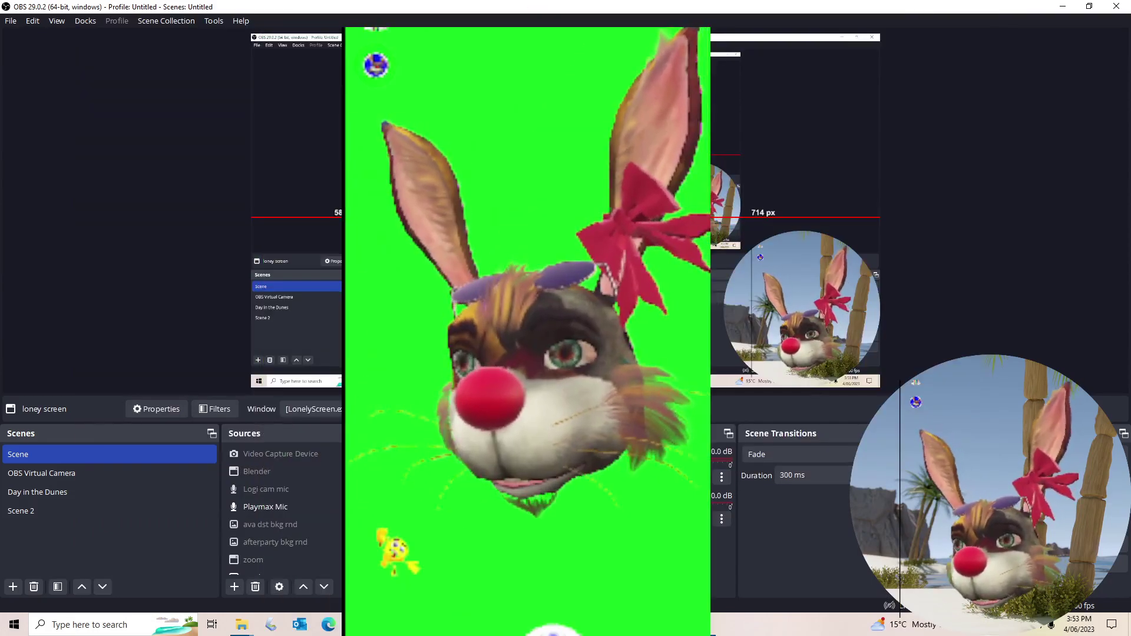
- Check the LonelyScreen AirPlay Receiver window by minimising and restoring it, and leave it open behind the OBS window
left_click(646, 625)
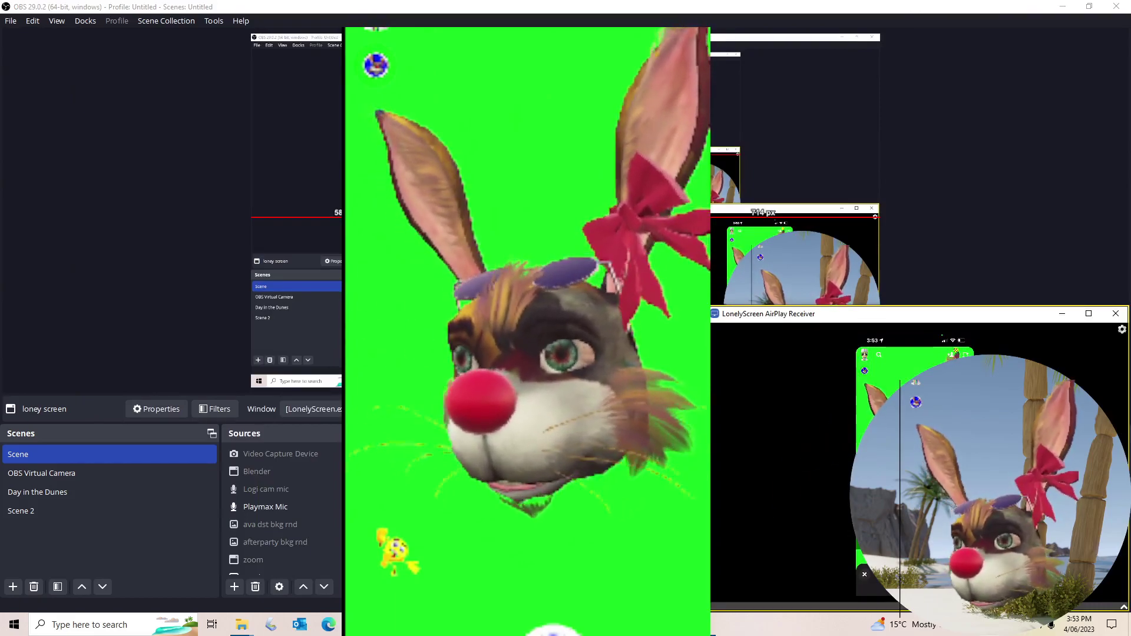
left_click(1060, 320)
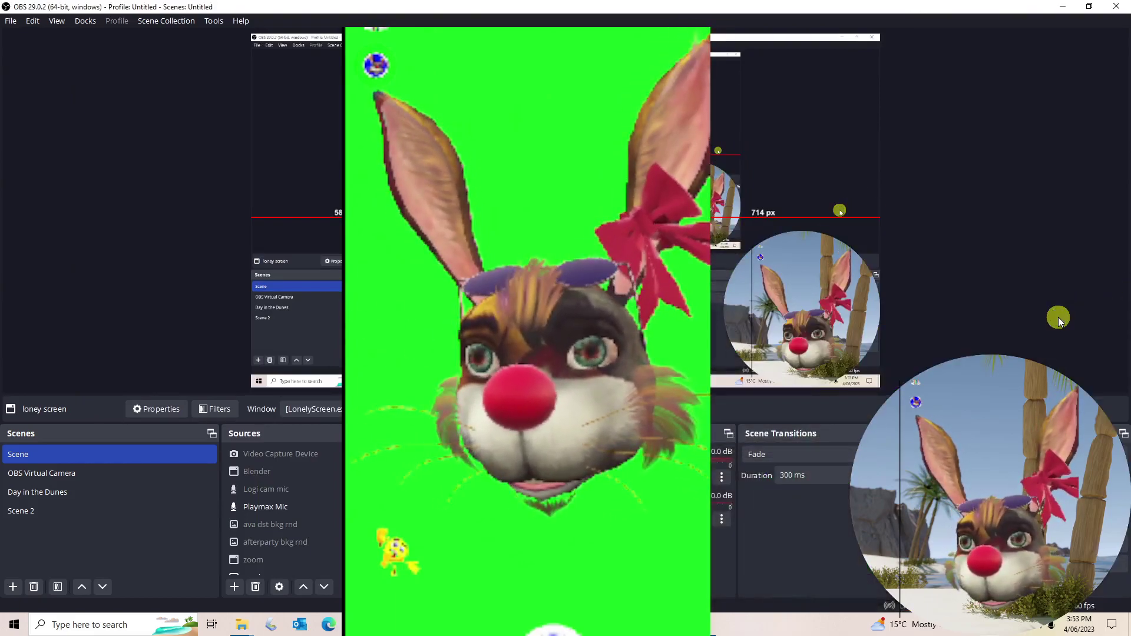
left_click(647, 625)
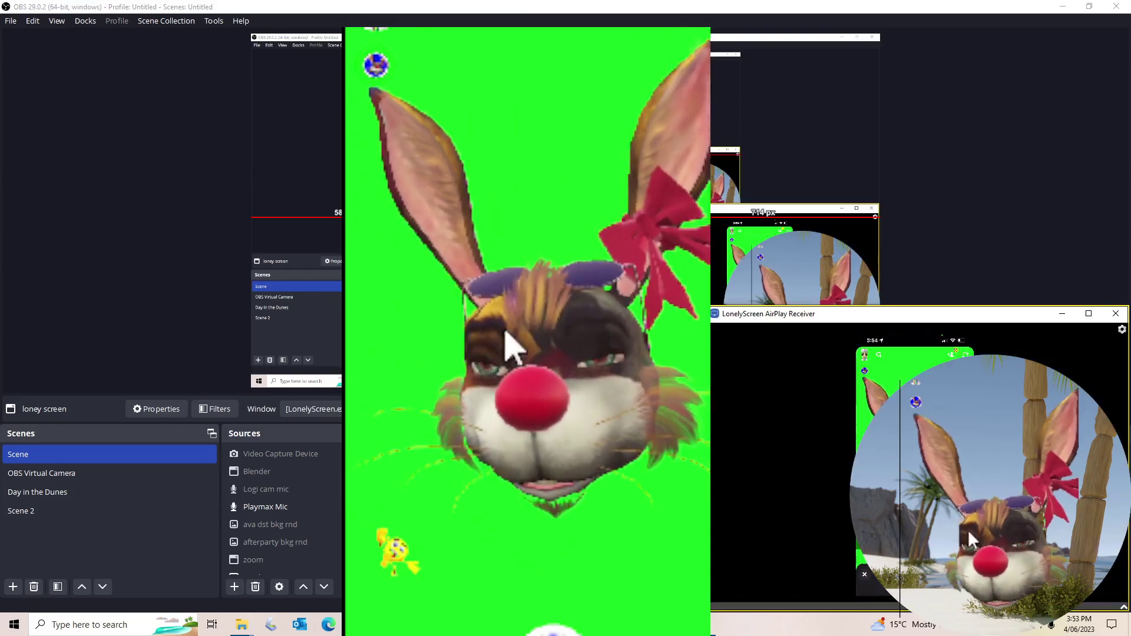
left_click(818, 10)
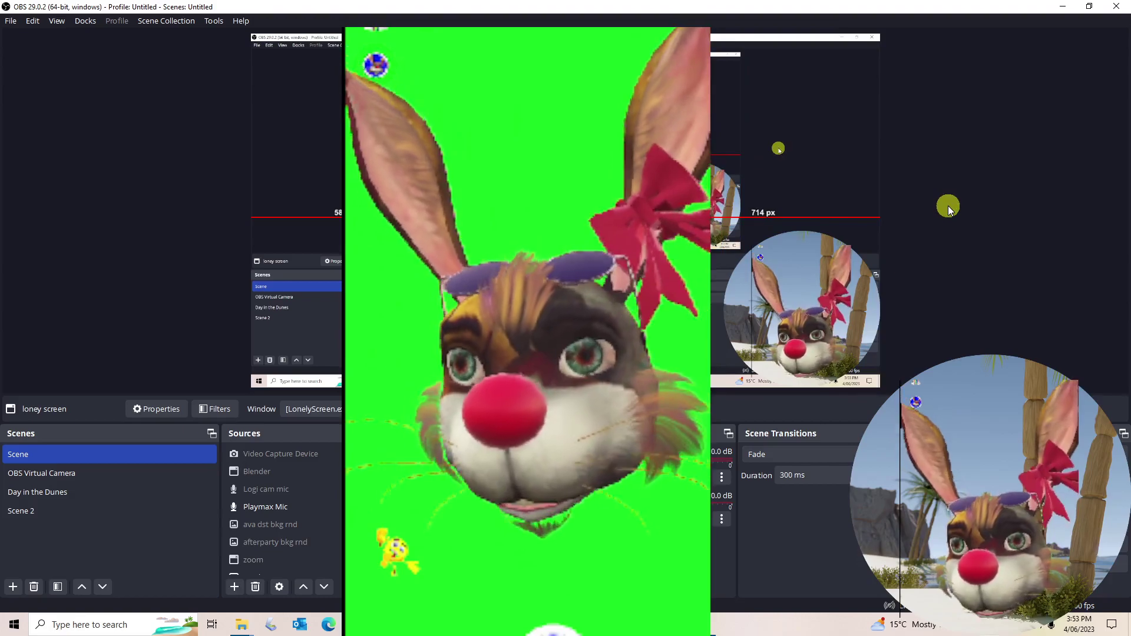
- Add a Chroma Key effect filter with the Green key colour type to the loney screen source
left_click(245, 334)
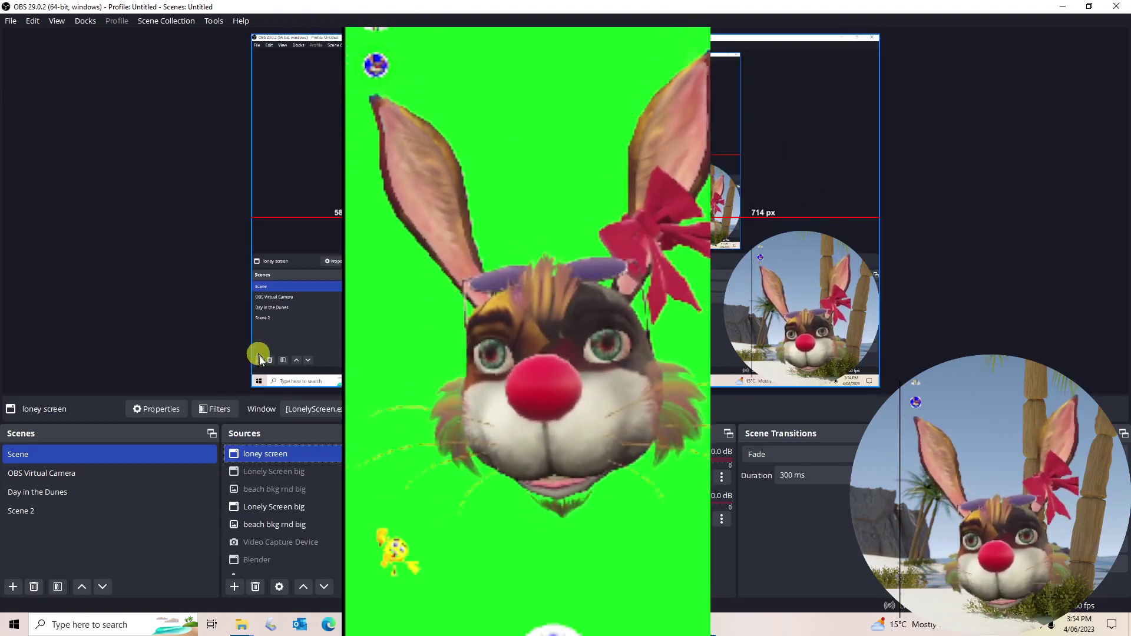
right_click(273, 456)
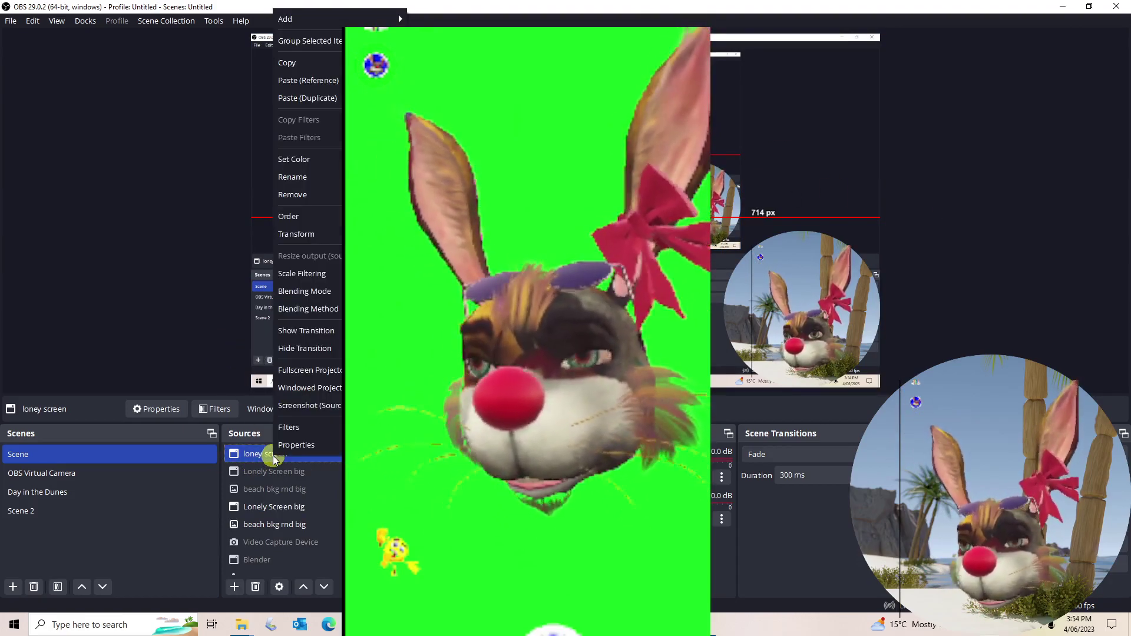
left_click(303, 429)
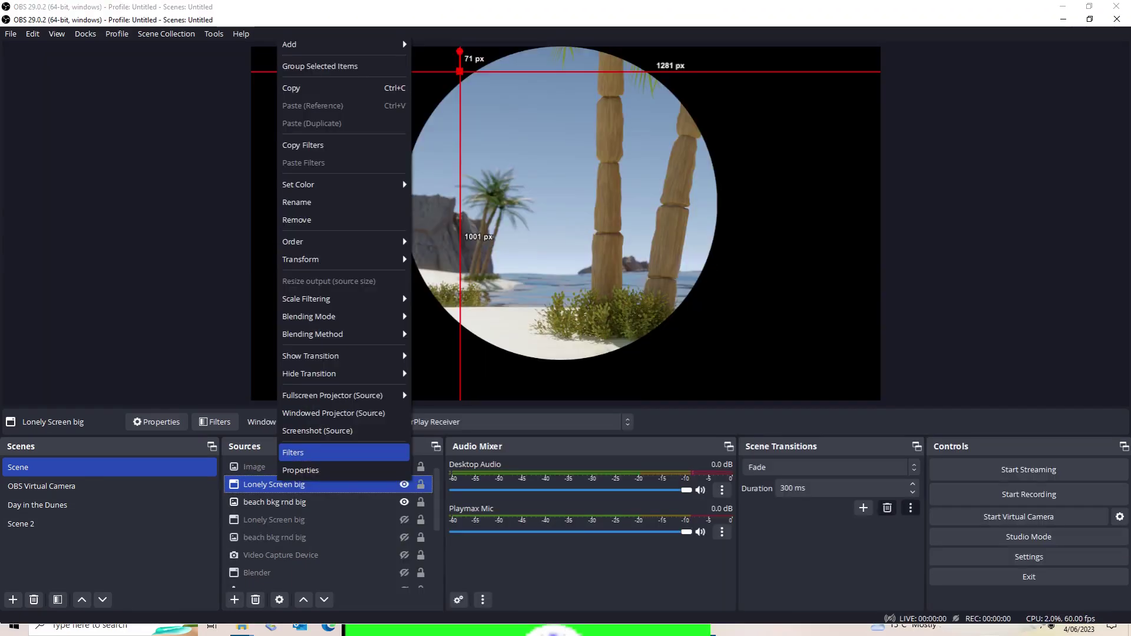
left_click(295, 453)
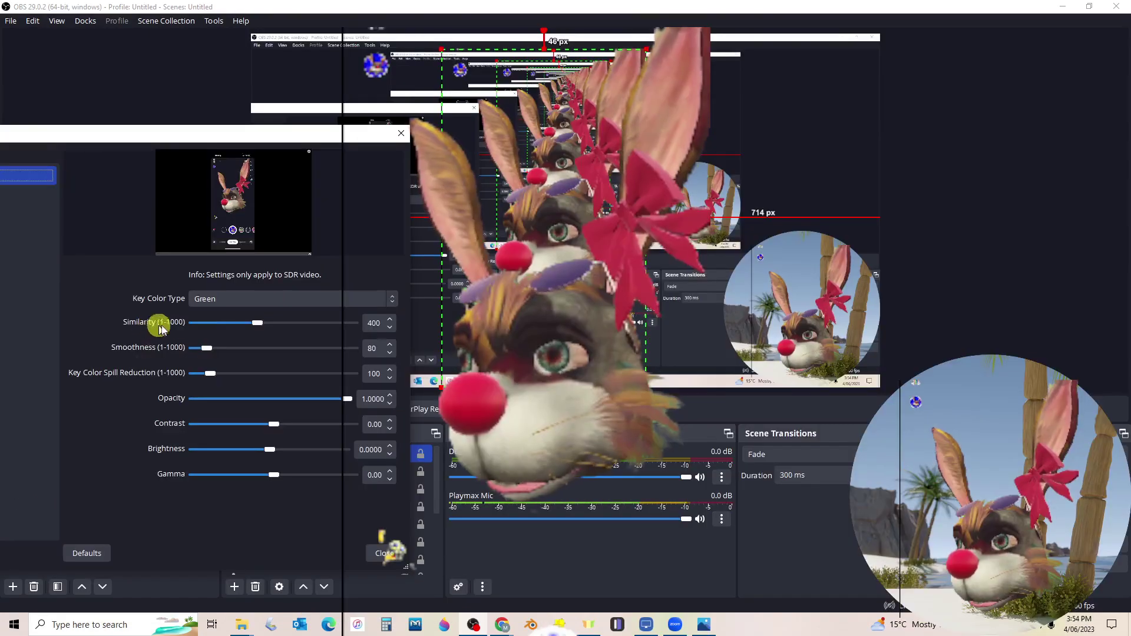
left_click_drag(157, 323, 257, 322)
left_click(384, 554)
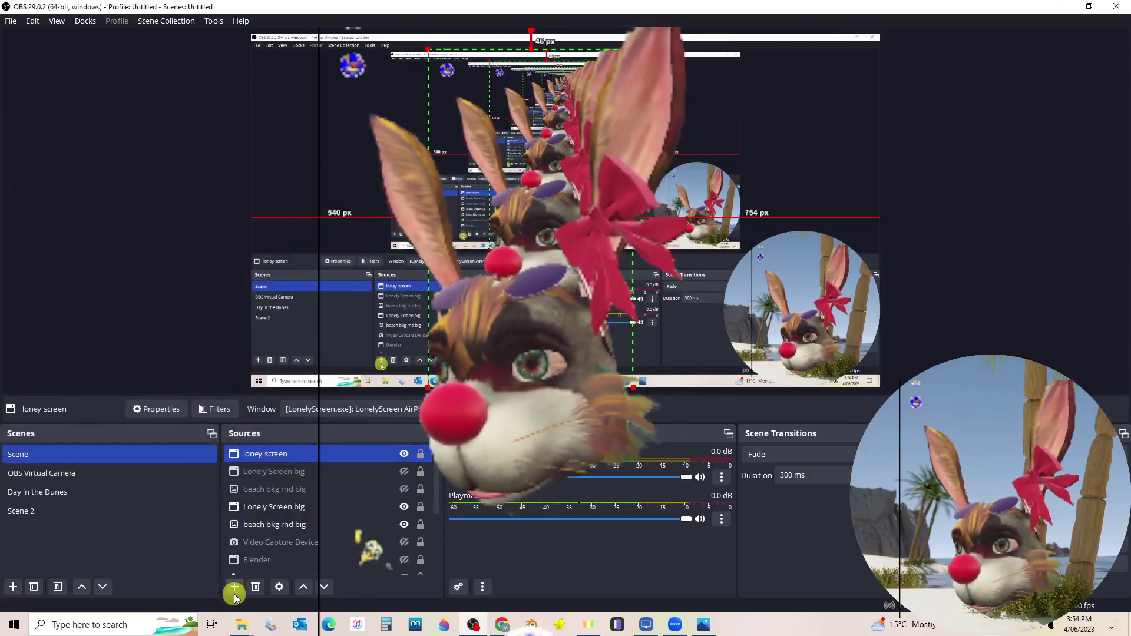
- Add a new Image source to the scene, using Zigor.png from the Backgrounds folder as its file
left_click(235, 590)
left_click(280, 434)
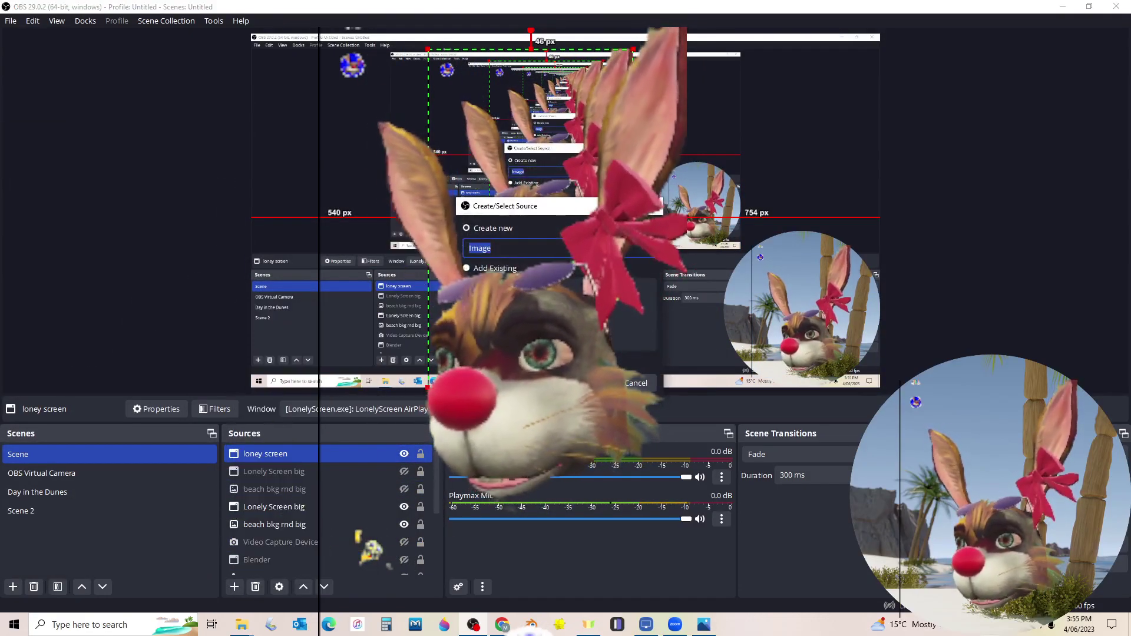
left_click(591, 383)
left_click(731, 314)
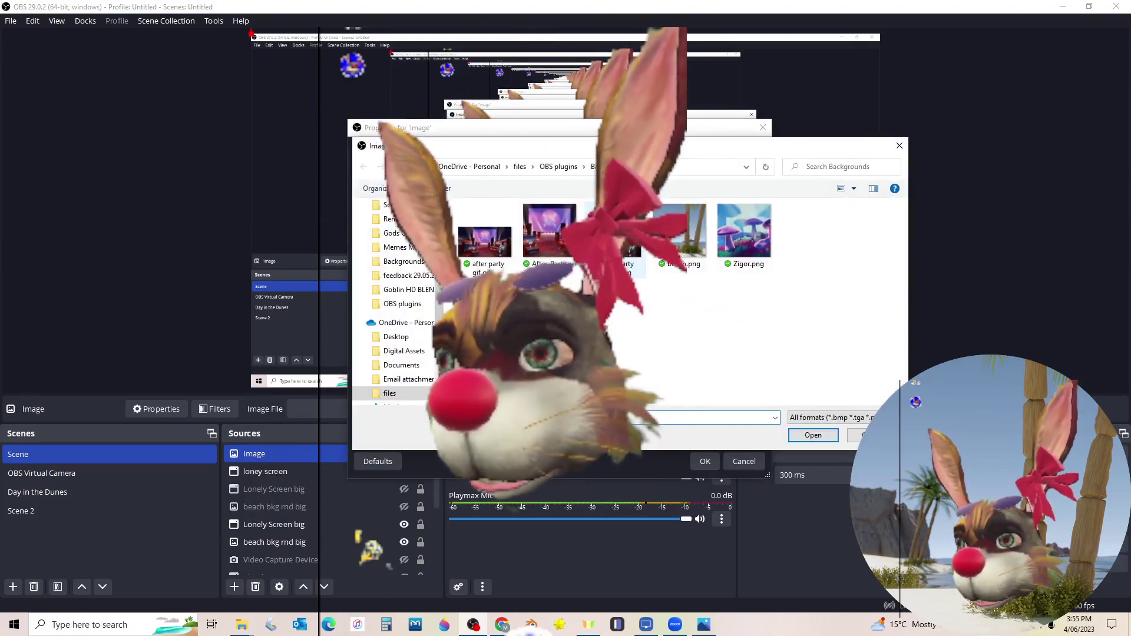
double_click(745, 231)
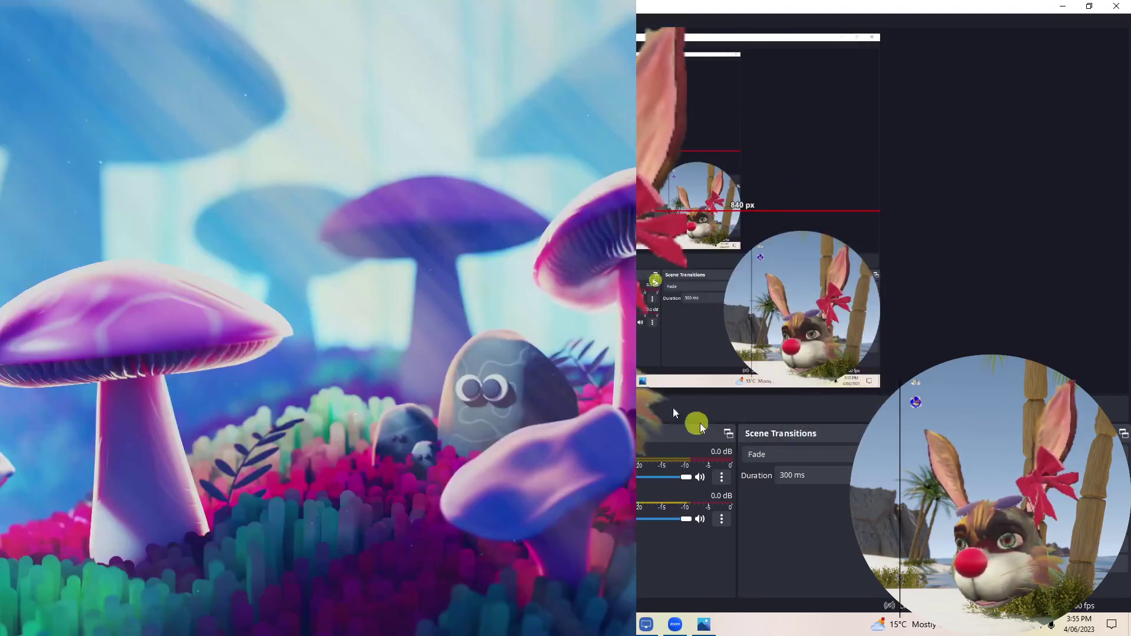
- Move the mushroom background image to the middle of the canvas and order it behind the avatar capture
left_click_drag(377, 235, 495, 236)
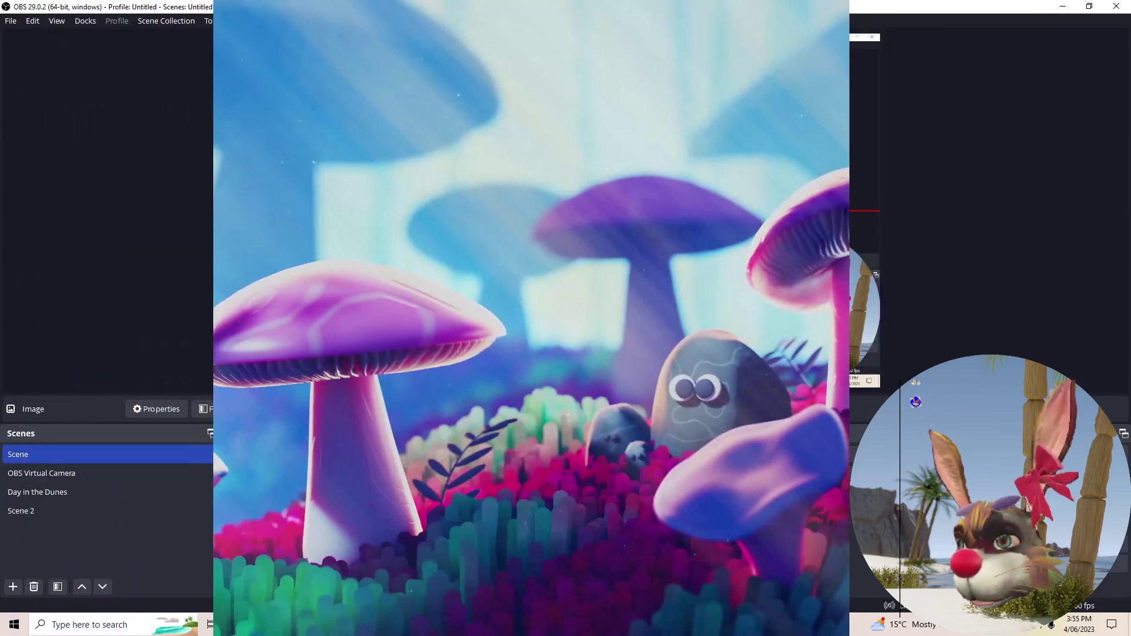
left_click(412, 474)
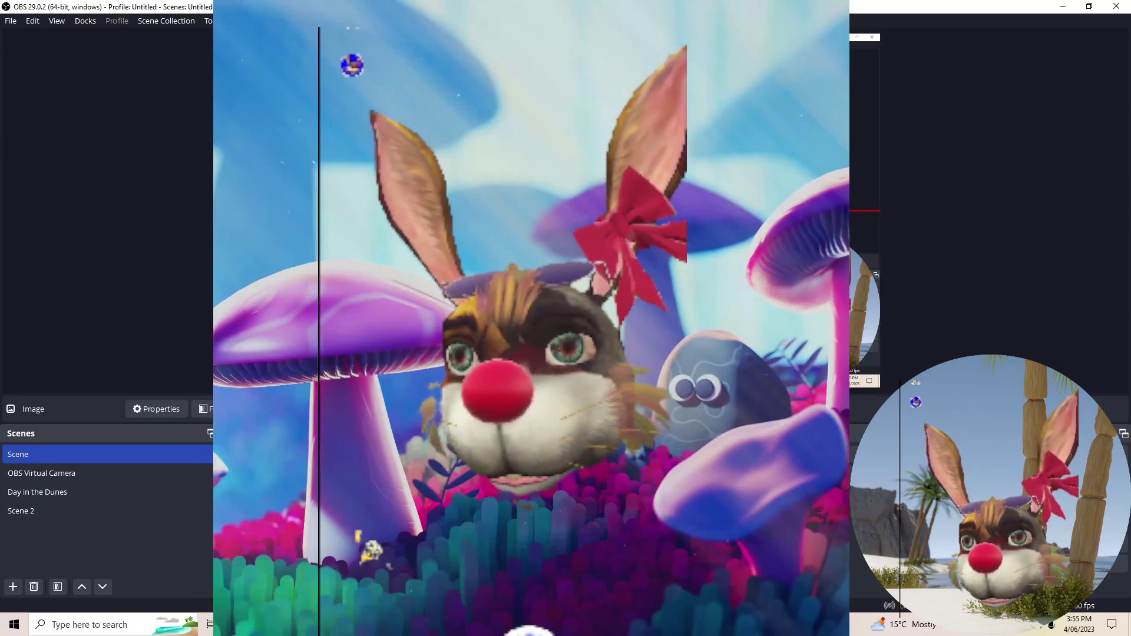
left_click(277, 473)
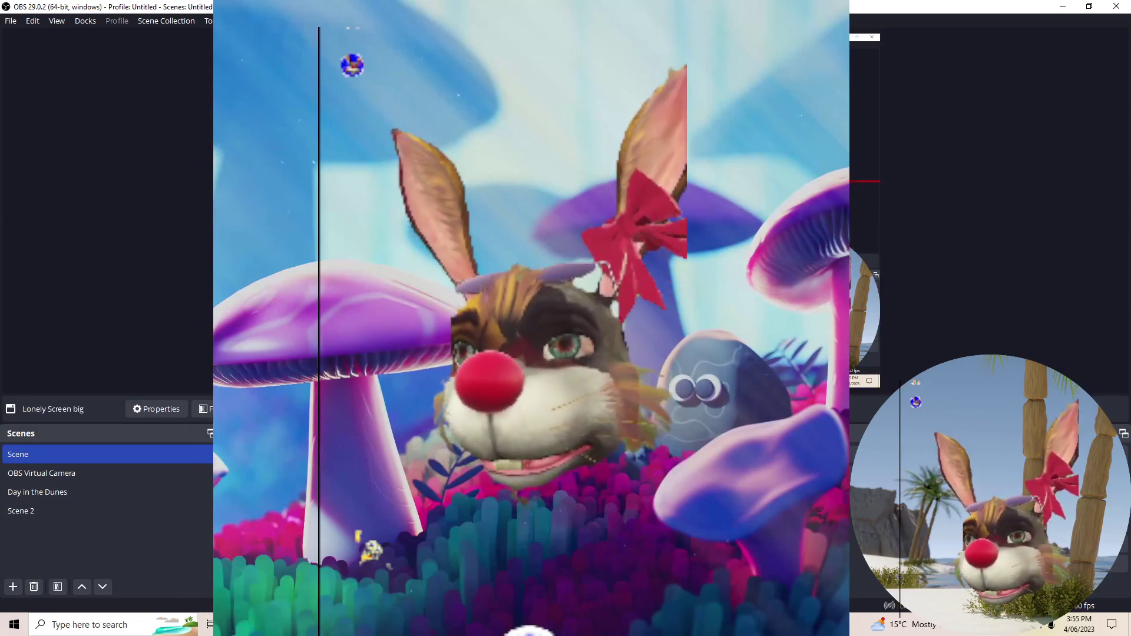
- Configure the virtual camera with output type Scene and output selection Scene
left_click(1052, 178)
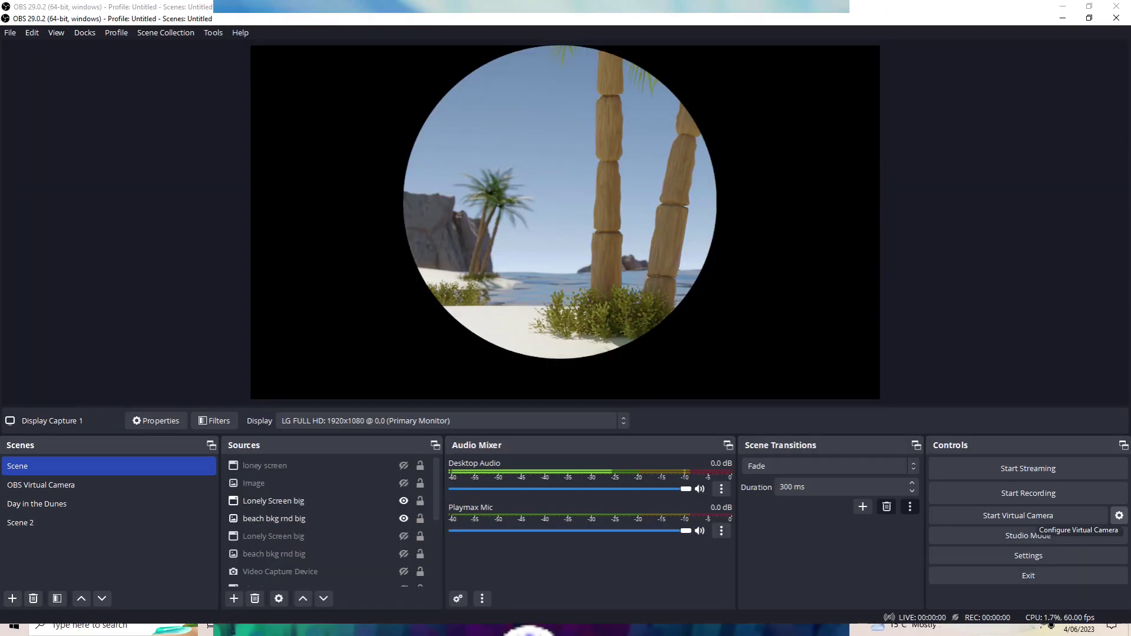
left_click(1119, 516)
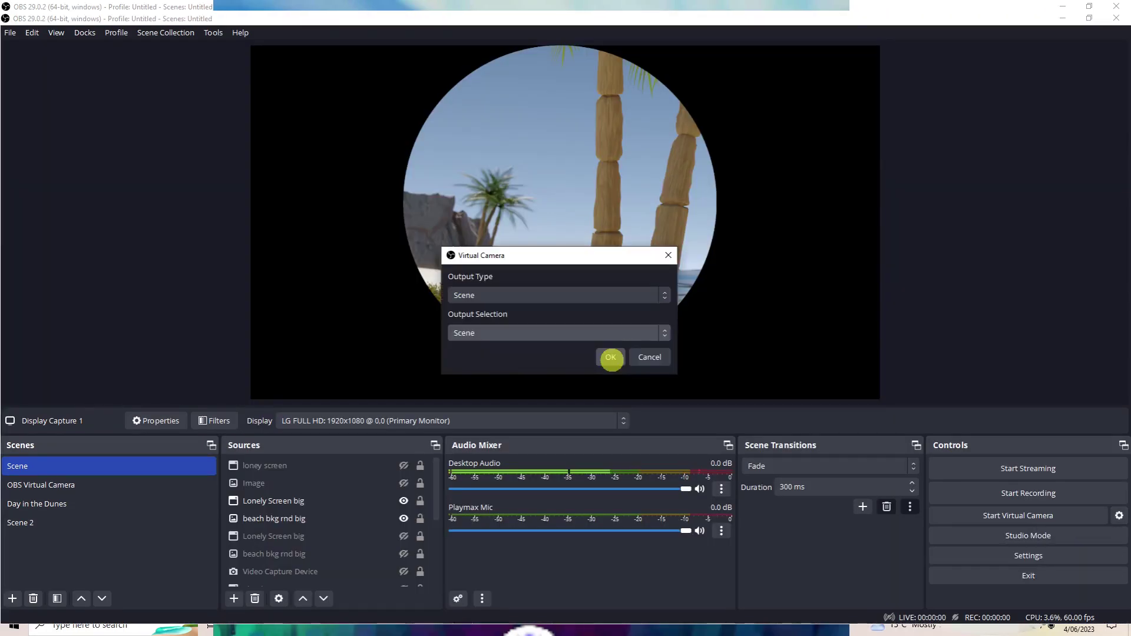
left_click(611, 358)
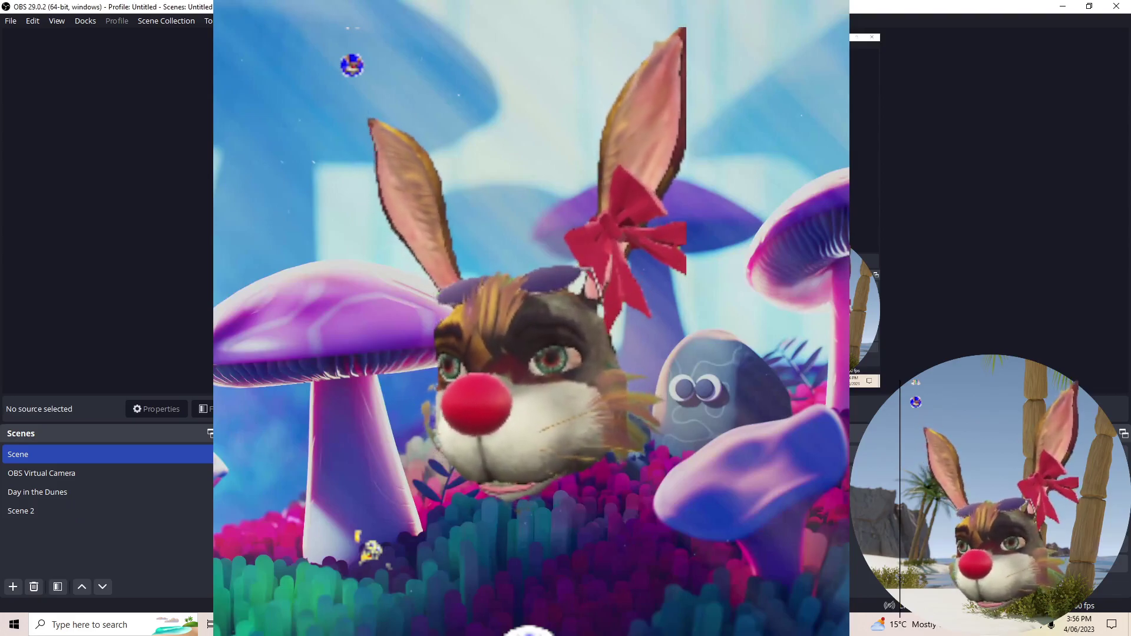
- Switch to the Zoom meeting and choose the OBS virtual camera feed as its video source
key("alt+Tab")
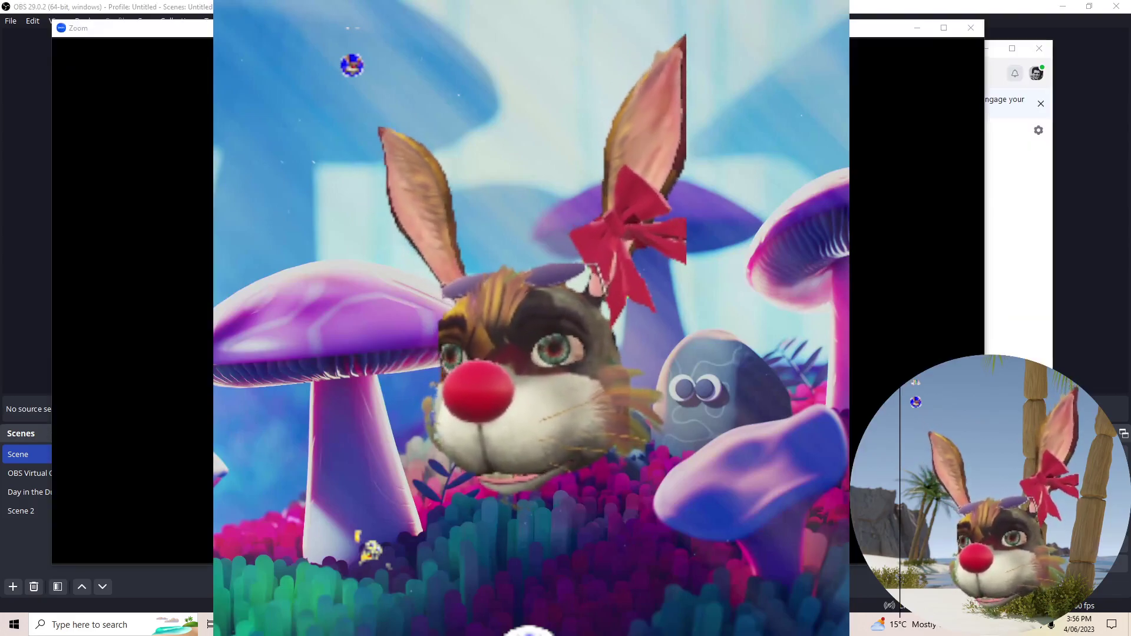
left_click(154, 545)
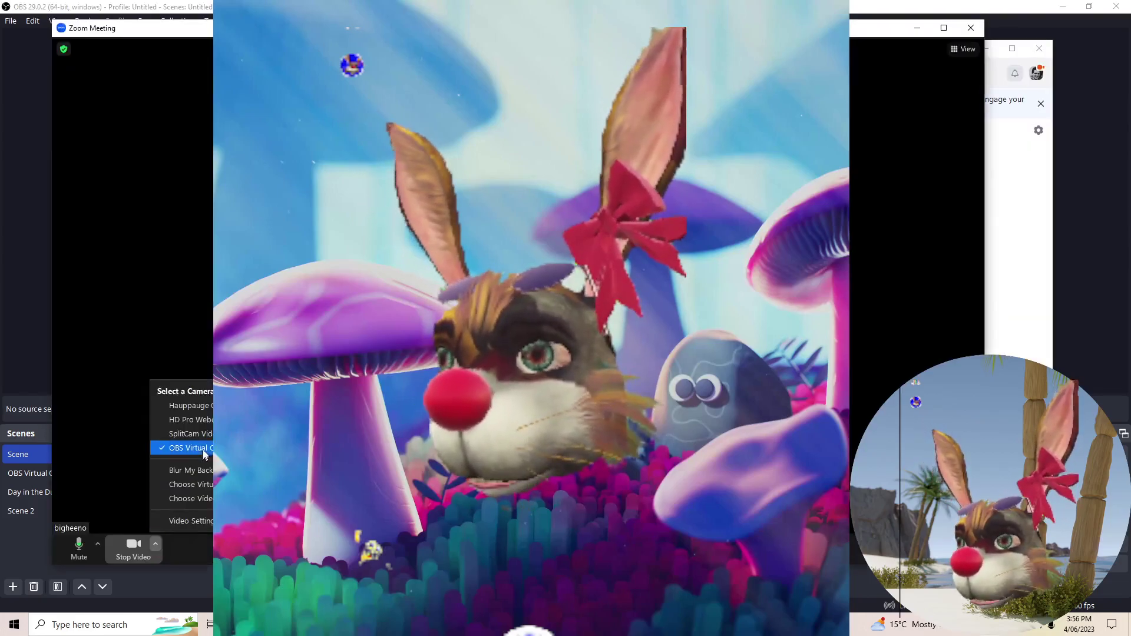
left_click(204, 449)
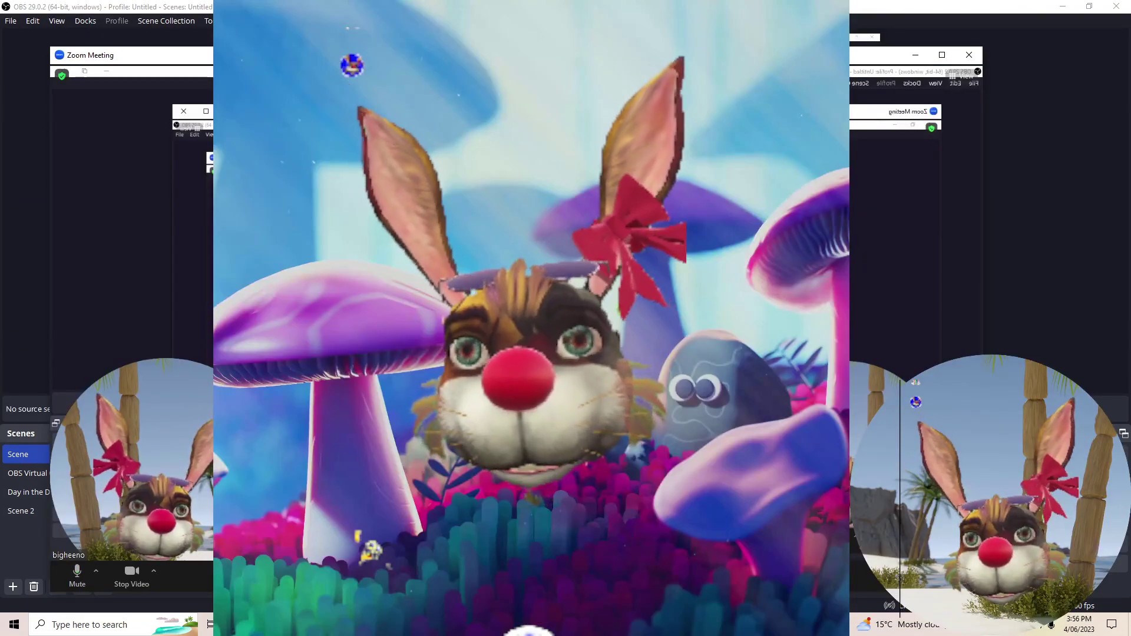
- Switch to the ezgif video to GIF converter in Chrome, examine its page and bring up the save dialog for the converted GIF
key("alt+Tab")
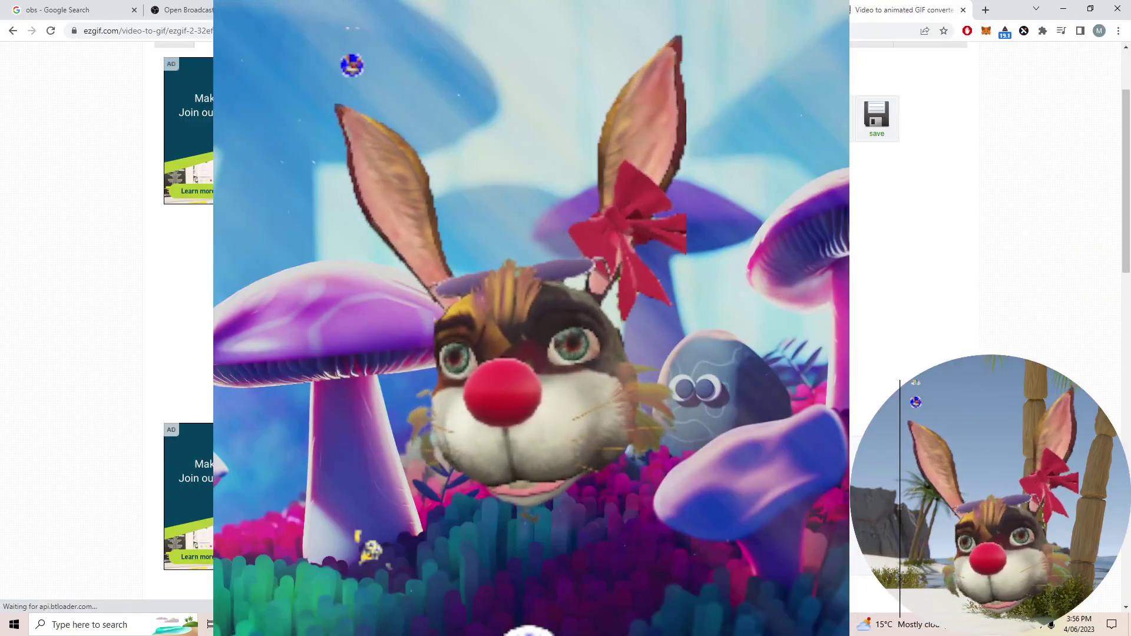
scroll(530, 318, "down", 2)
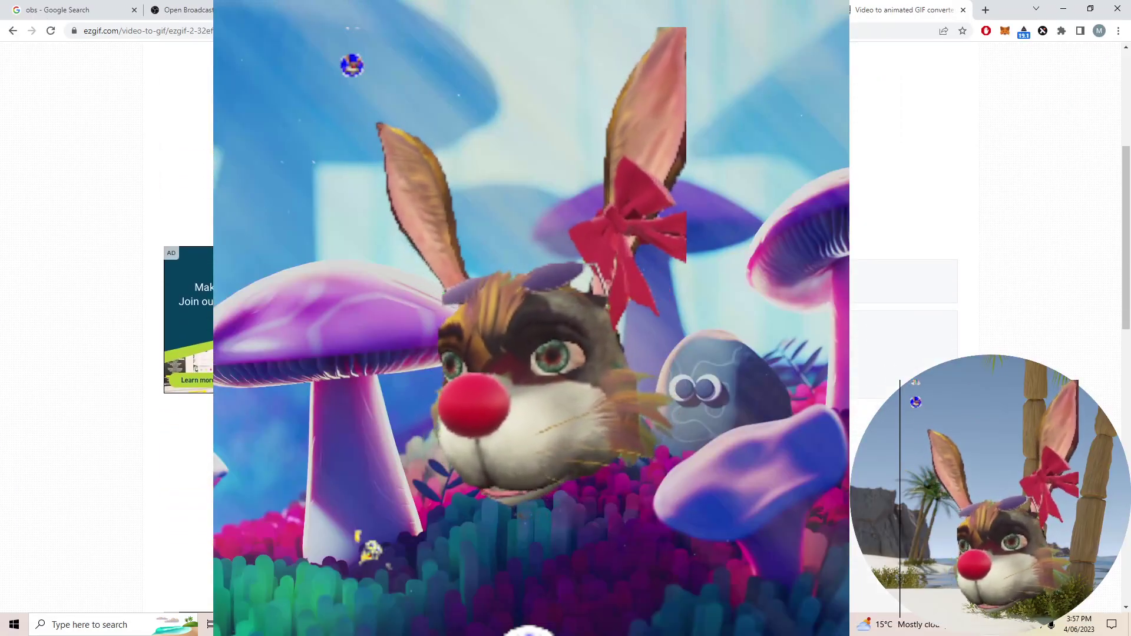
scroll(566, 330, "down", 4)
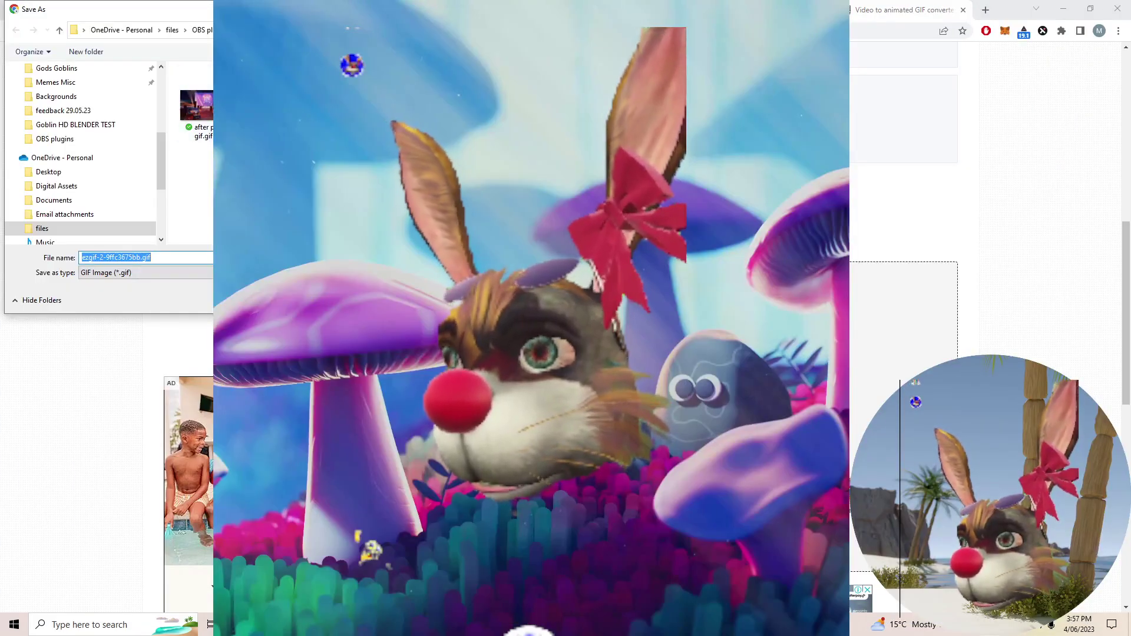
- Switch to the "ASM Launches PADDI + AI Leaks!" video on YouTube, dismiss the download overlay and play the video in full screen
key("alt+Tab")
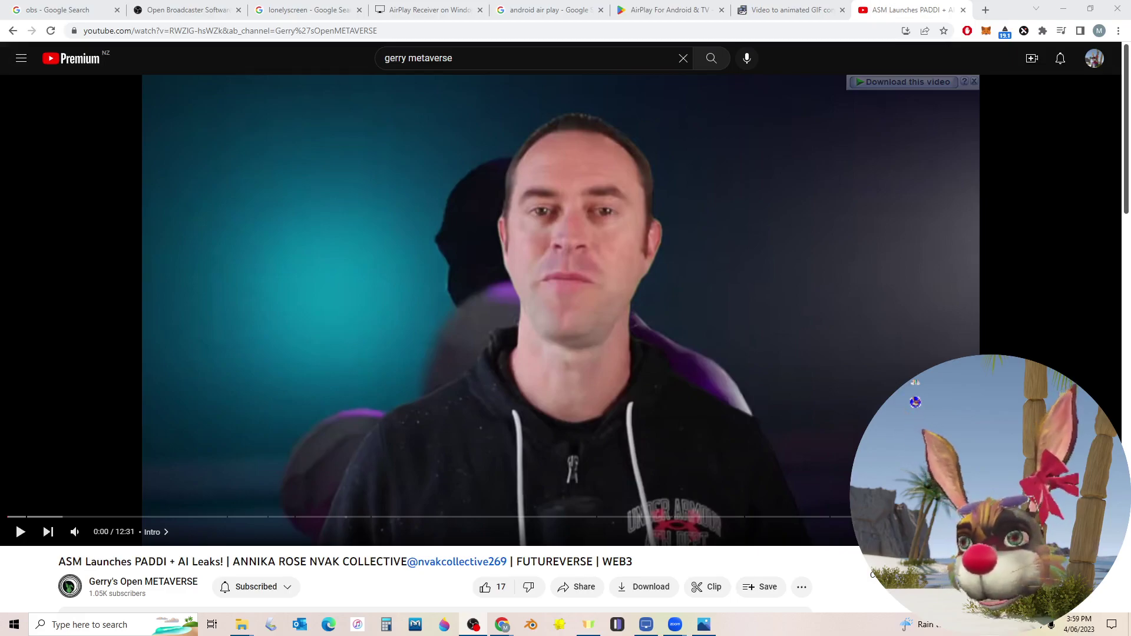
left_click(974, 82)
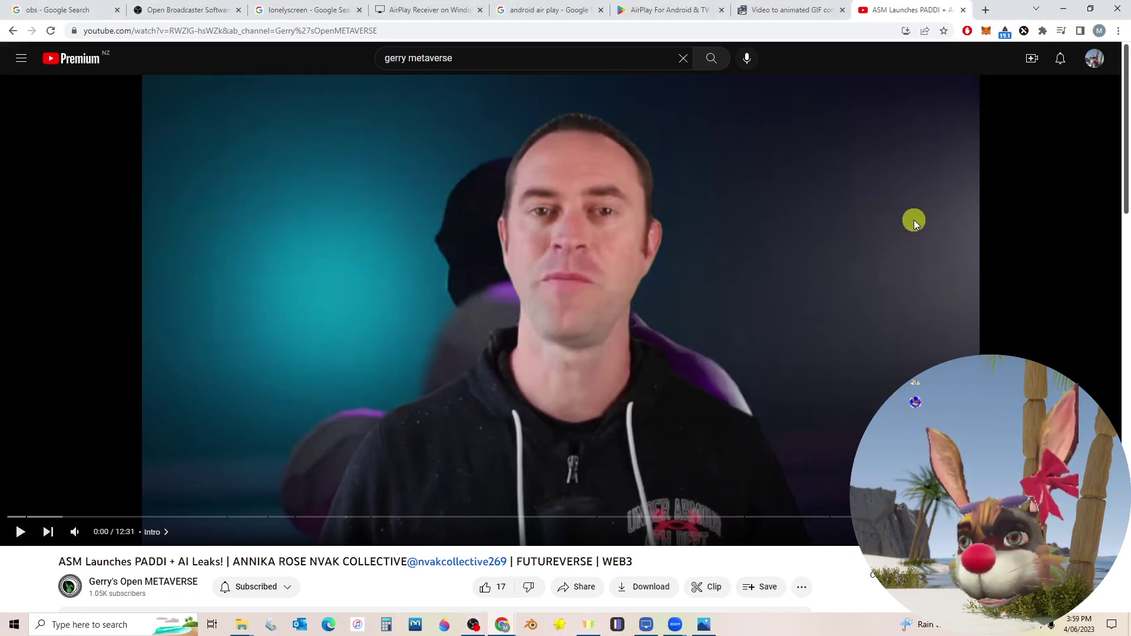
left_click(811, 289)
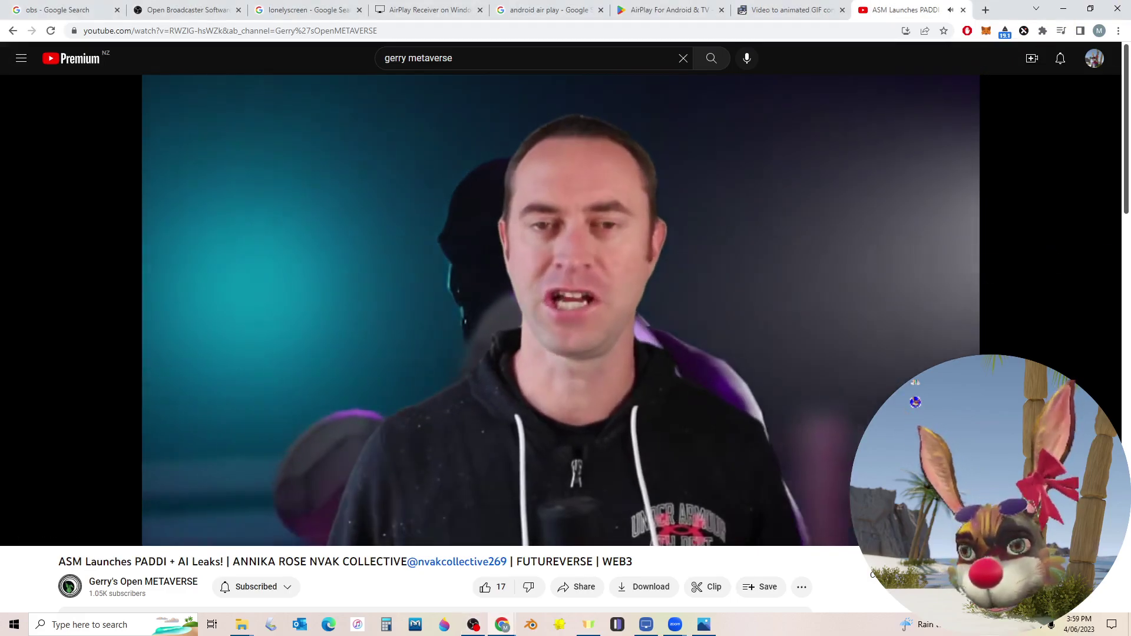
key("f")
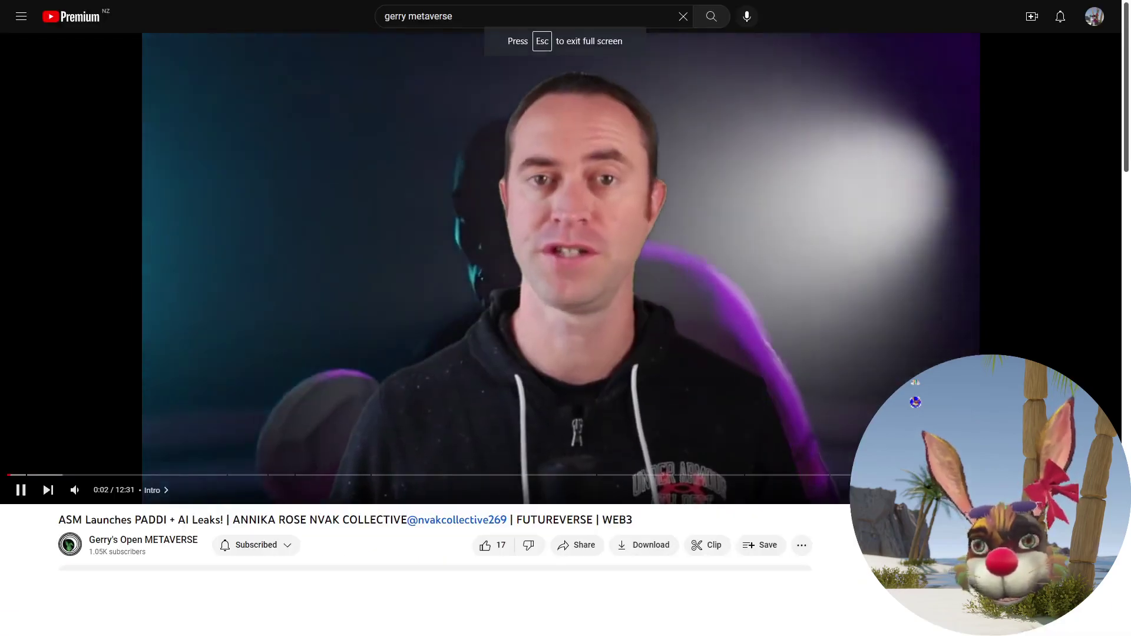